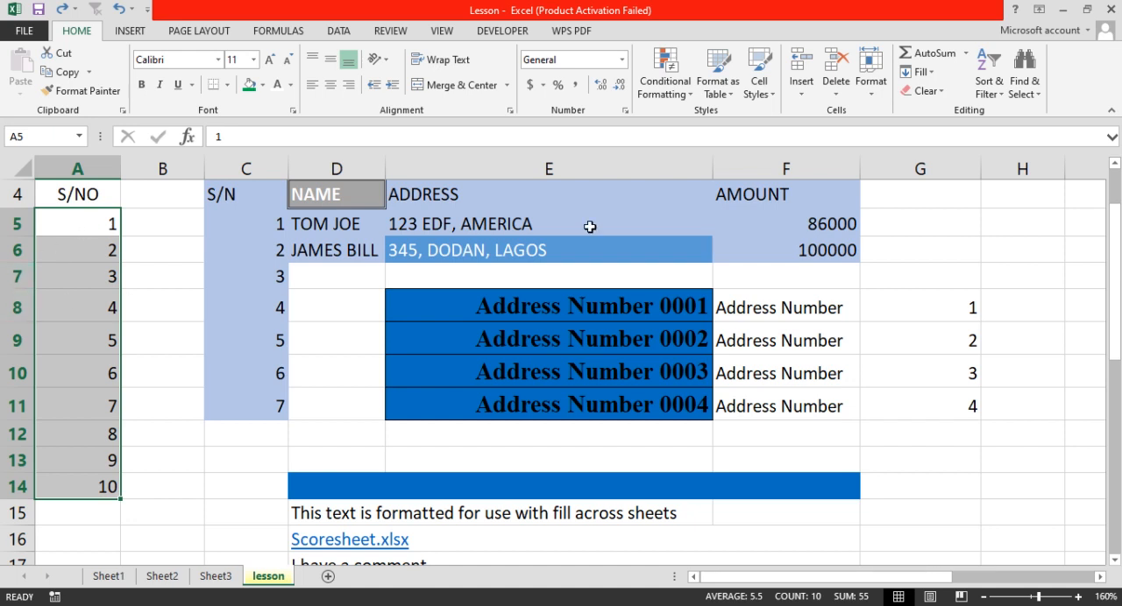
# Sort the selected S/NO numbers in A5:A14 from largest to smallest.
pyautogui.click(985, 72)
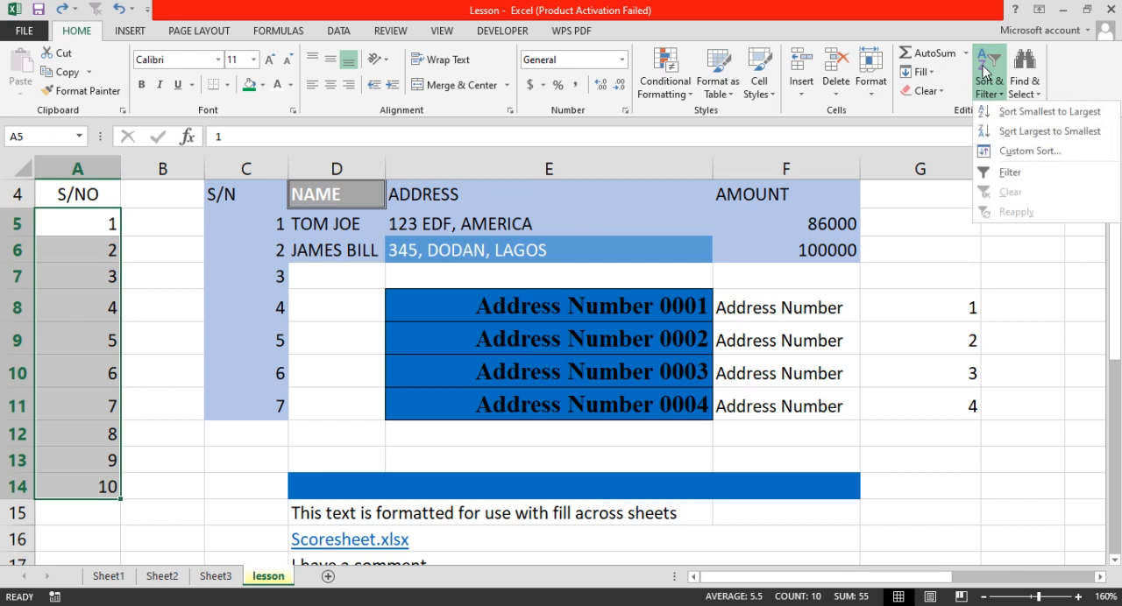
pyautogui.click(1033, 138)
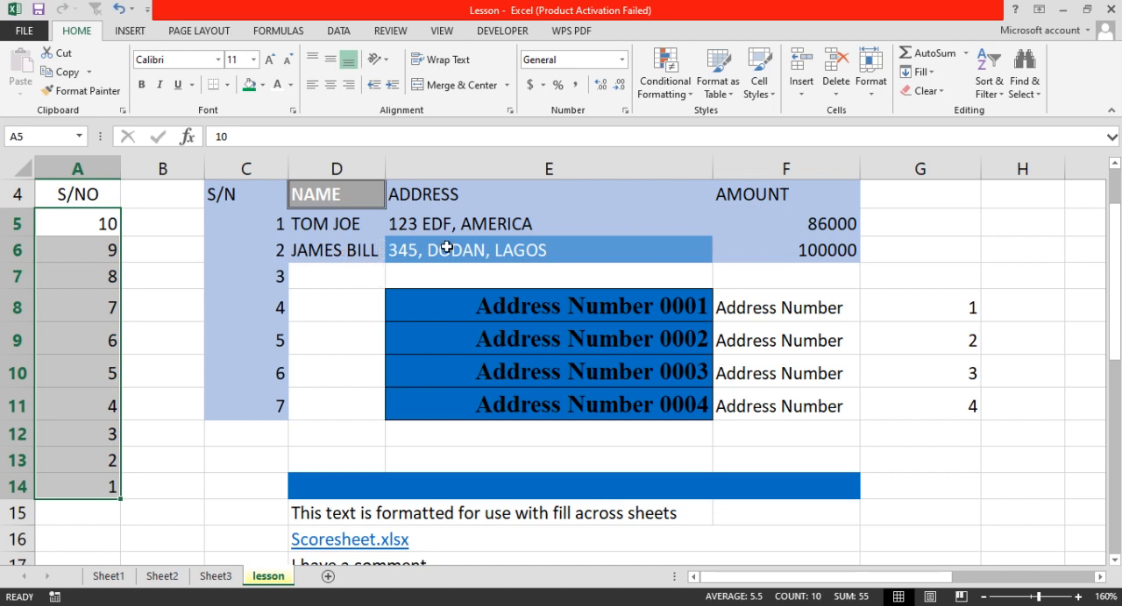
pyautogui.click(500, 246)
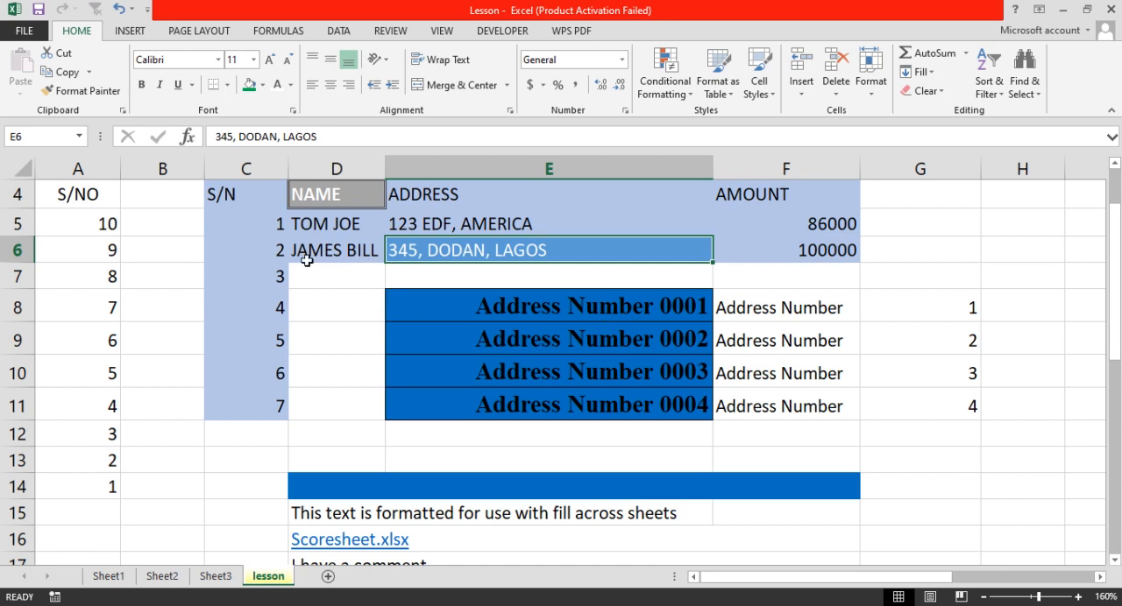
pyautogui.press('Up')
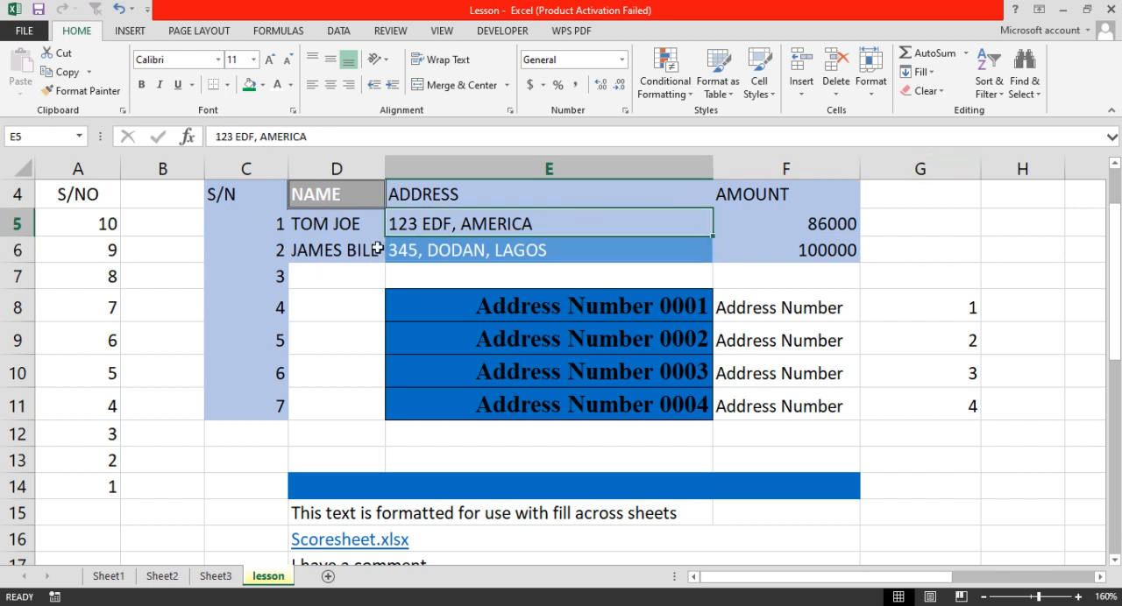
# Turn on filtering for the table header cells from S/N to AMOUNT in C4:F4.
pyautogui.click(238, 199)
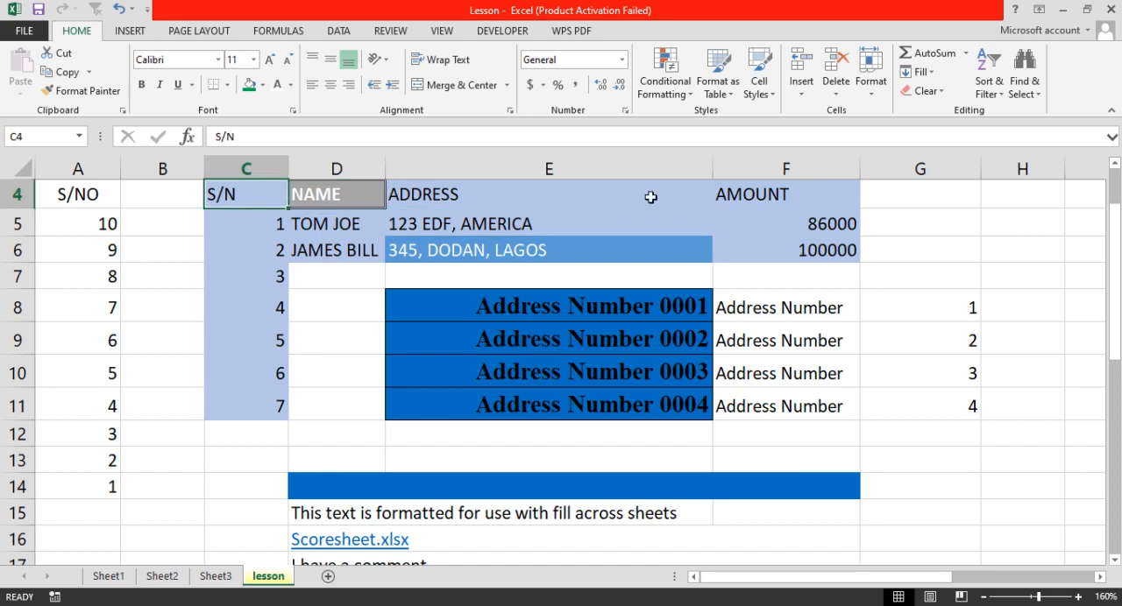
pyautogui.moveTo(260, 193); pyautogui.dragTo(825, 202)
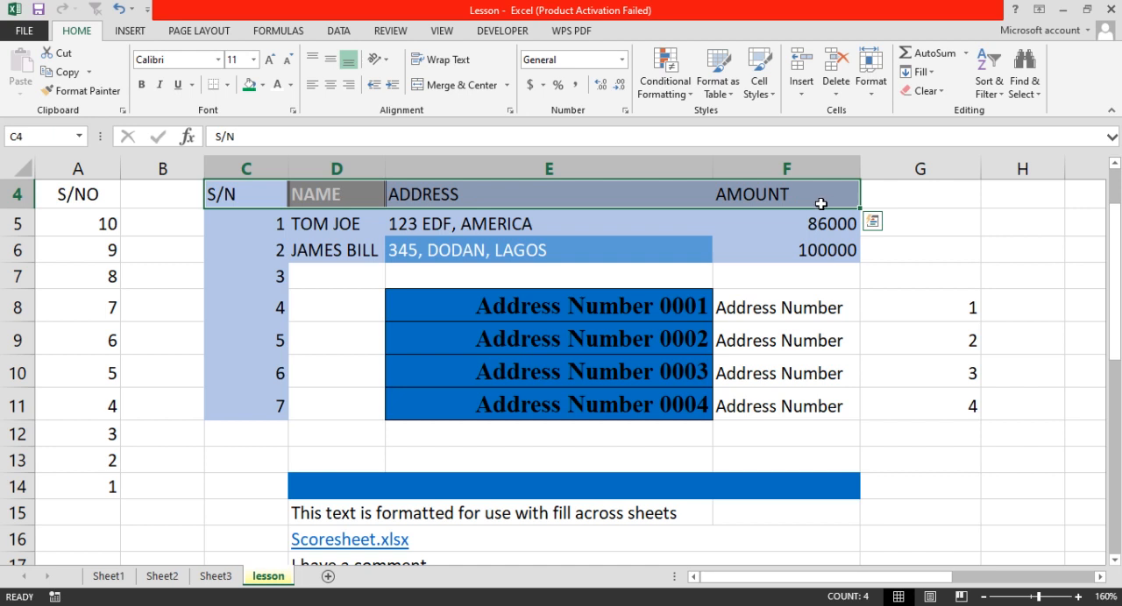
pyautogui.click(990, 84)
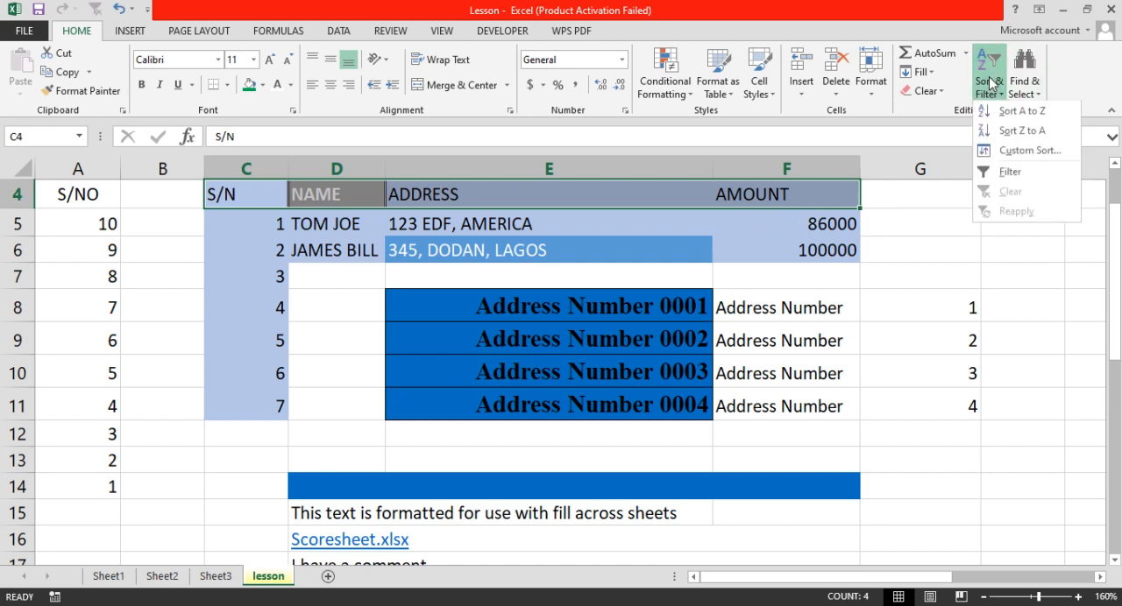
pyautogui.click(1004, 178)
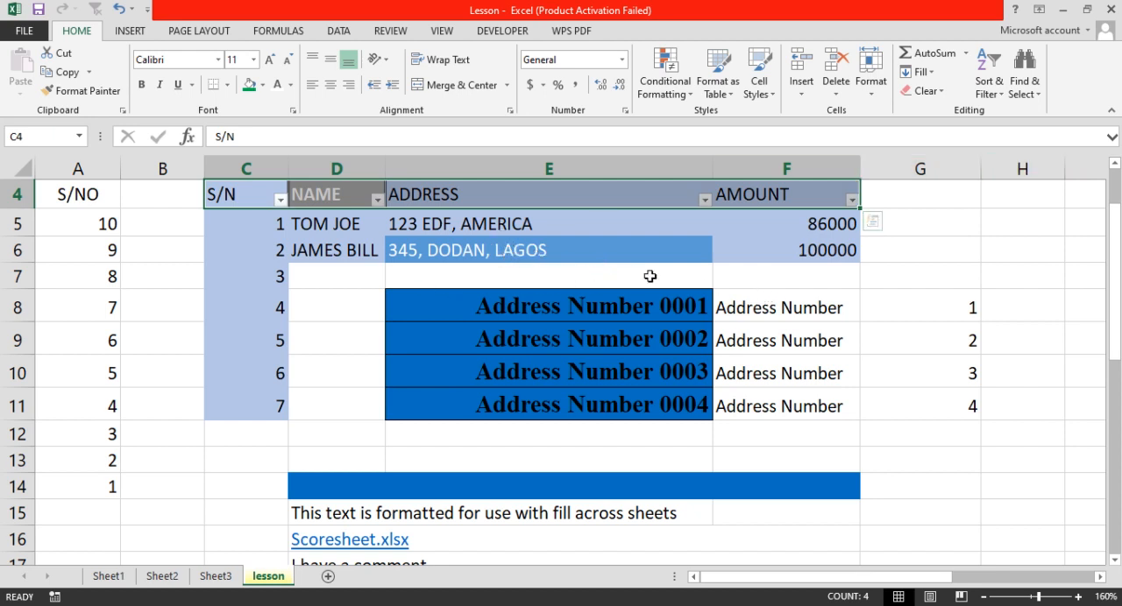
pyautogui.click(574, 260)
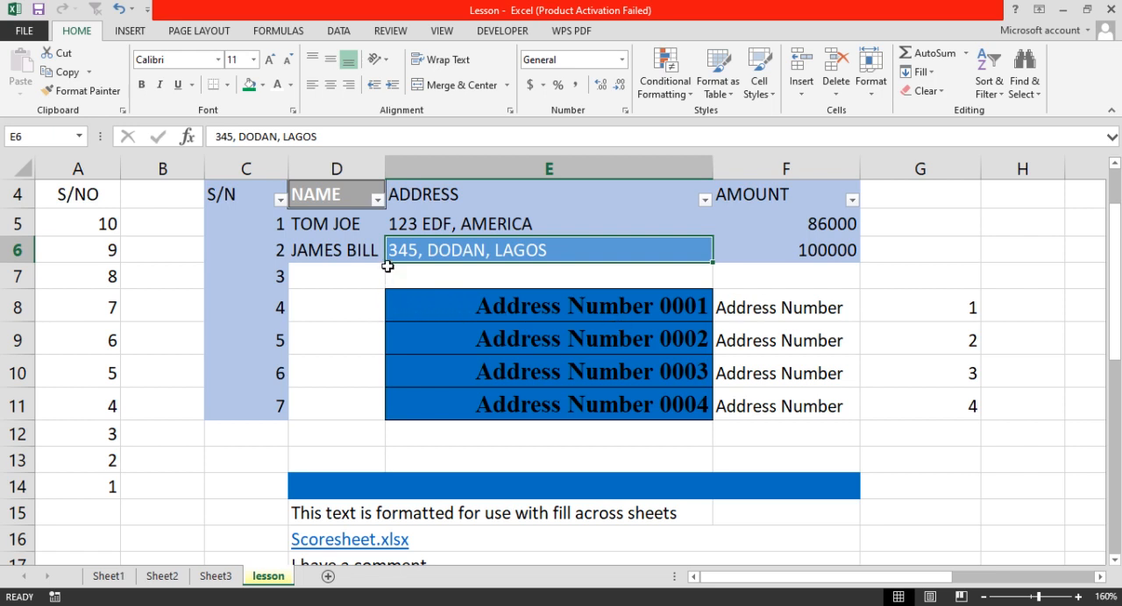
# Filter the NAME column to show only the person in the record with S/N 2.
pyautogui.click(377, 202)
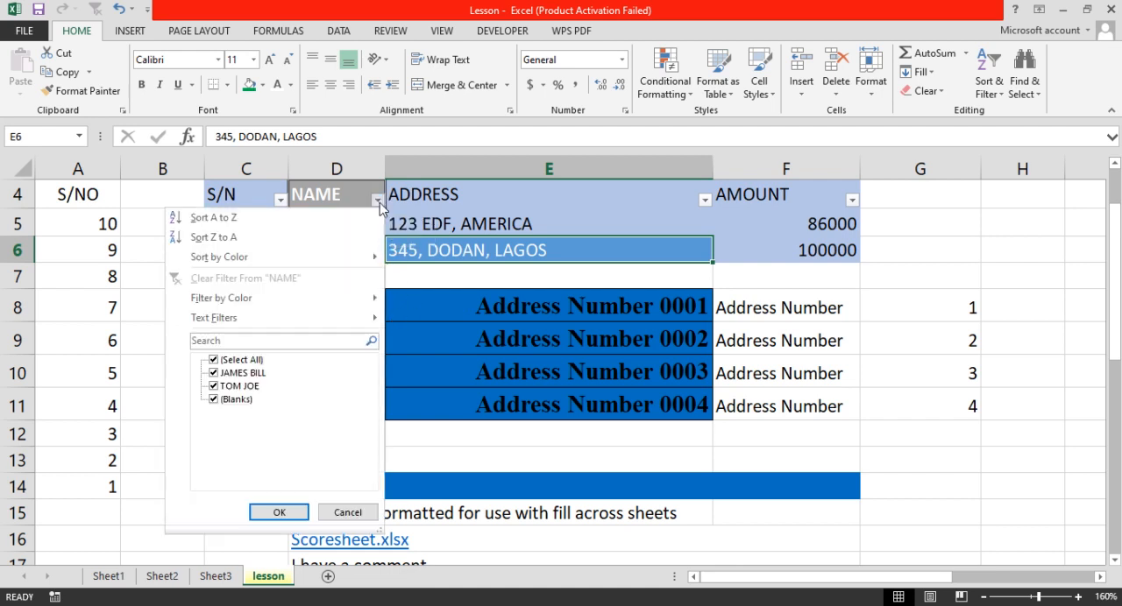
pyautogui.click(221, 360)
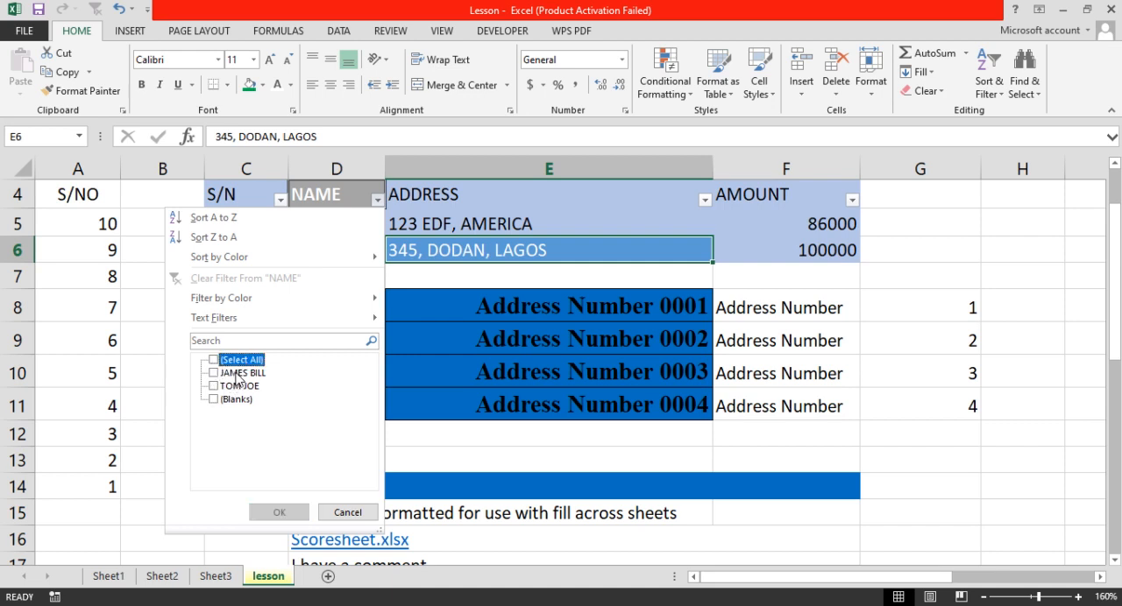
pyautogui.click(236, 375)
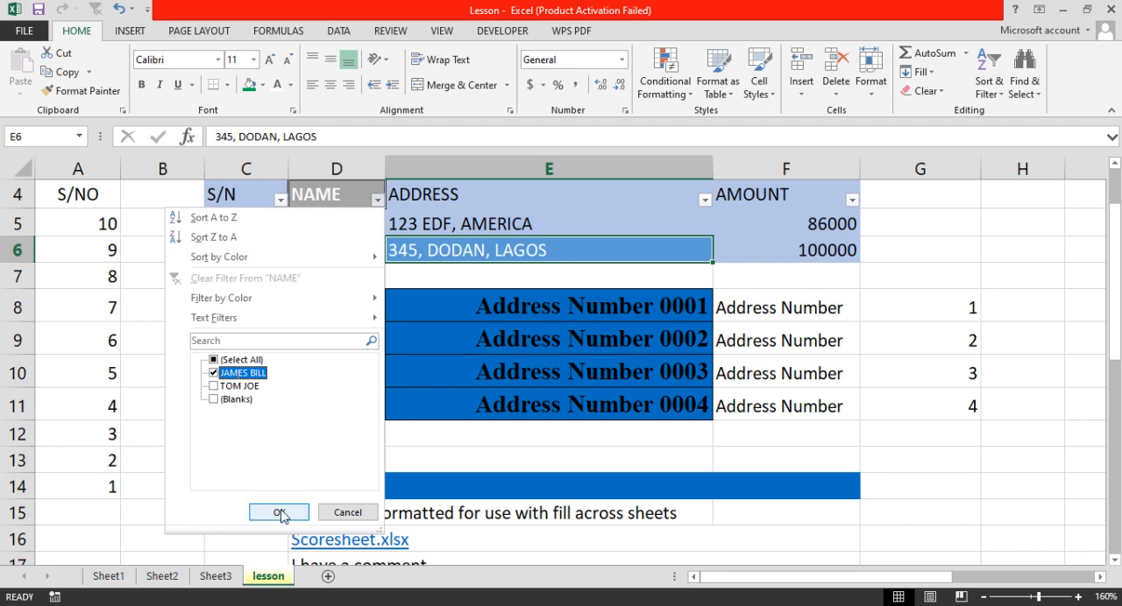
pyautogui.click(277, 513)
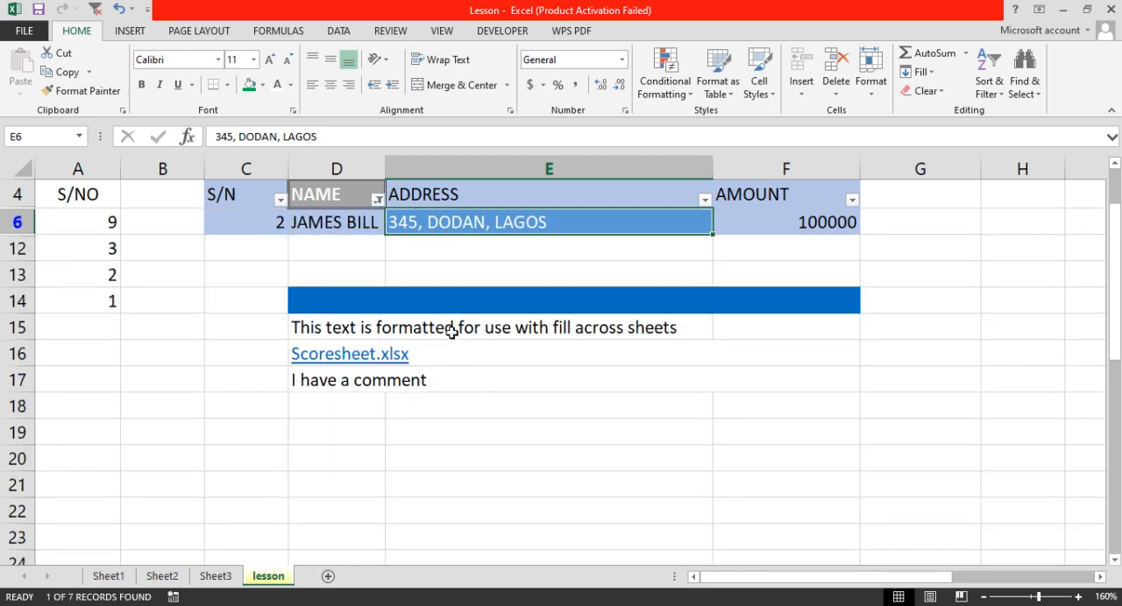
# Filter the NAME column by searching for the first name of the person with S/N 1.
pyautogui.scroll(1, 444, 283)
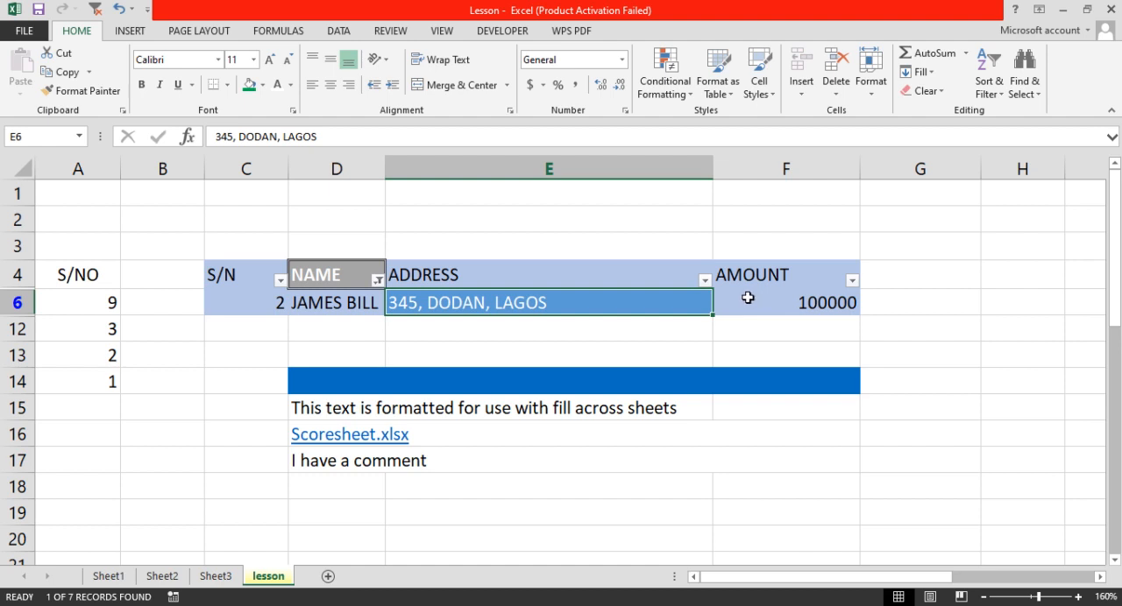
pyautogui.click(376, 280)
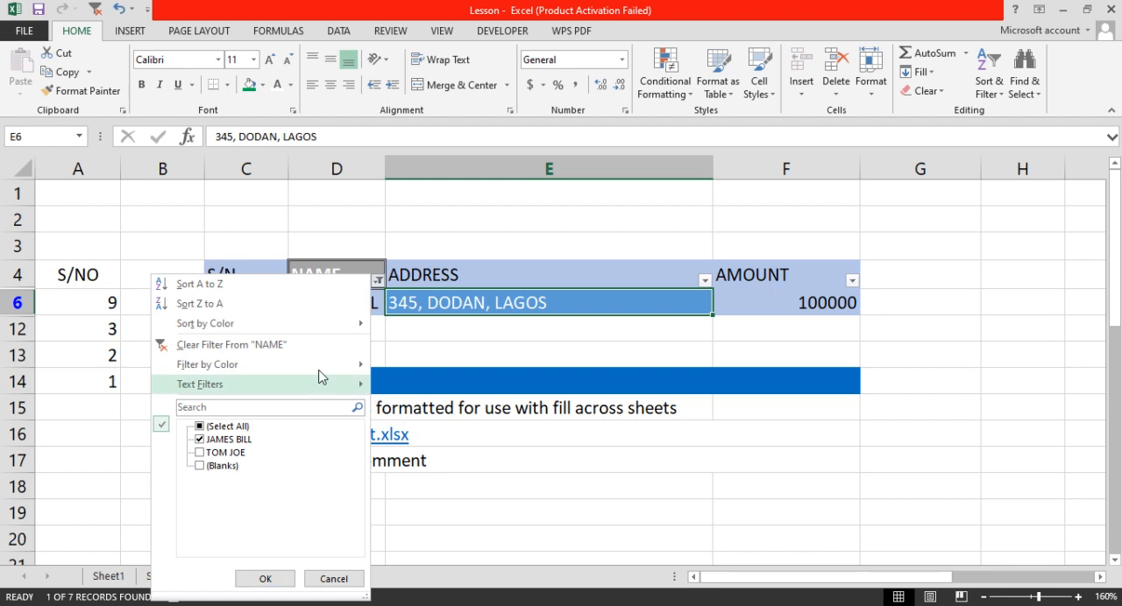
pyautogui.click(300, 408)
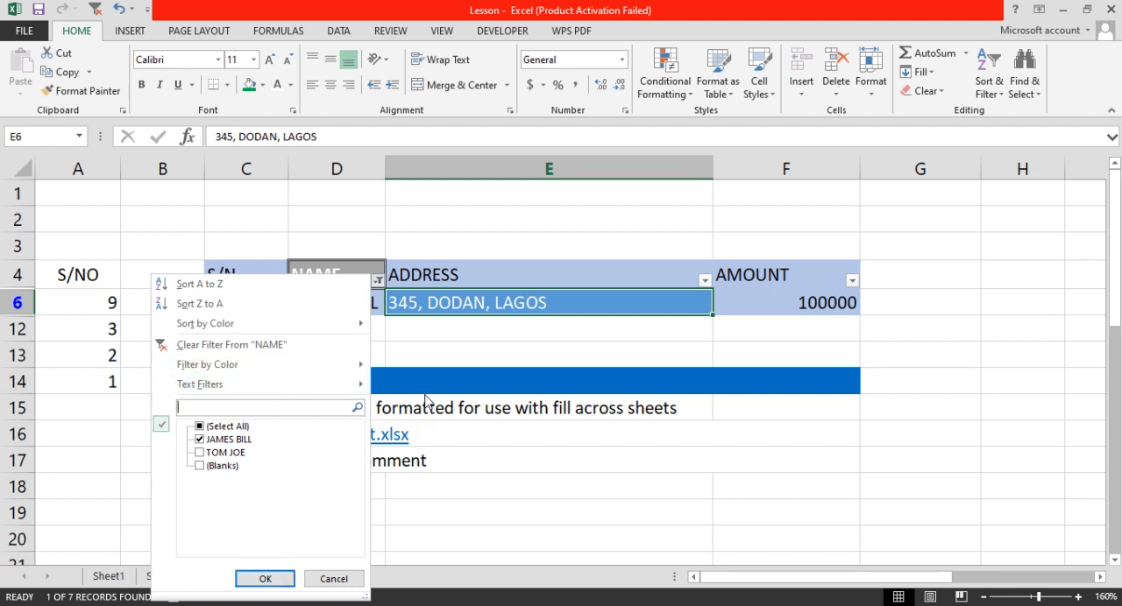
pyautogui.write('tom')
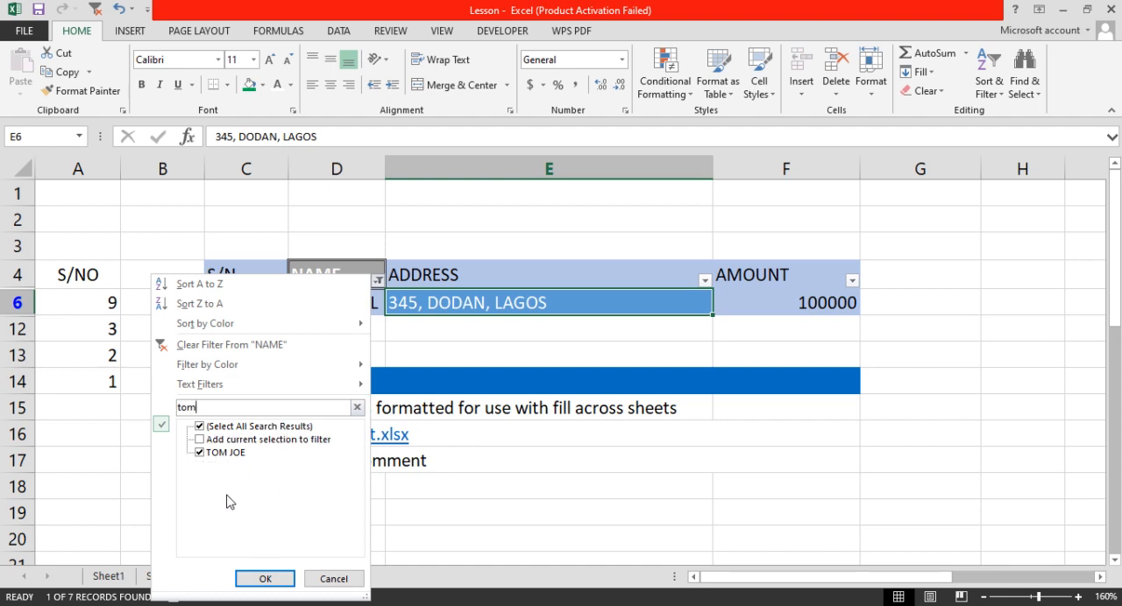
pyautogui.click(263, 578)
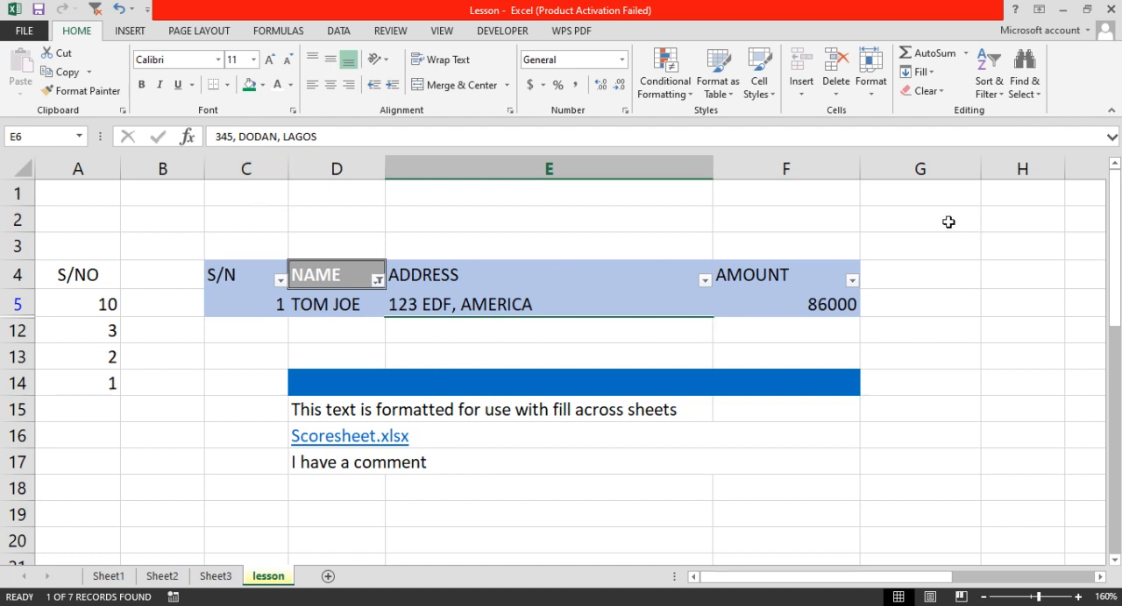
# Start a custom sort of the table by ADDRESS, based on values from smallest to largest.
pyautogui.click(1001, 94)
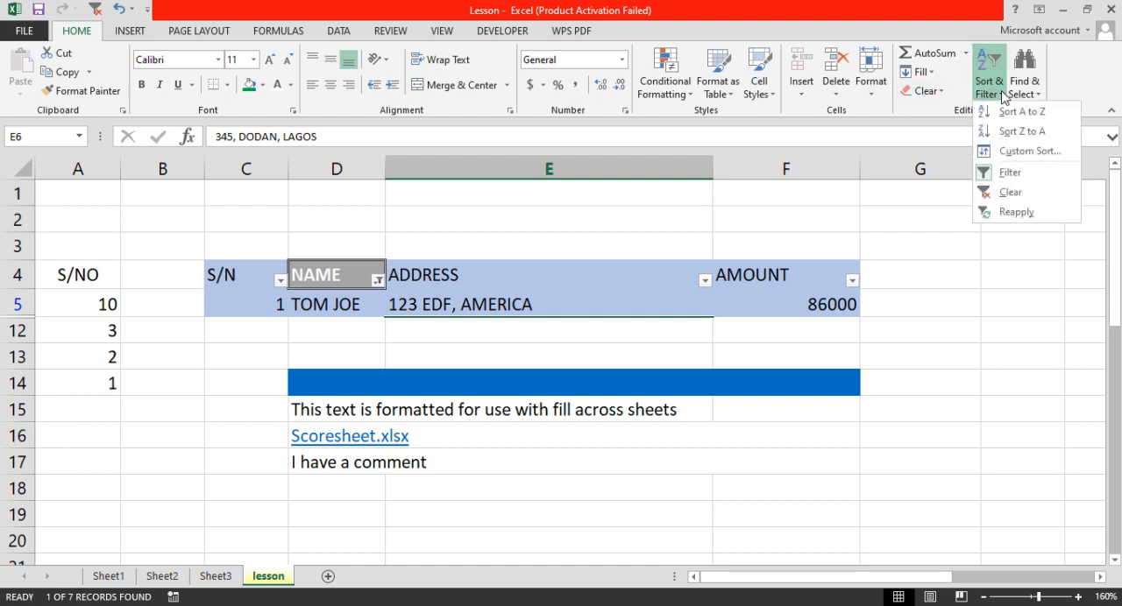
pyautogui.click(1045, 154)
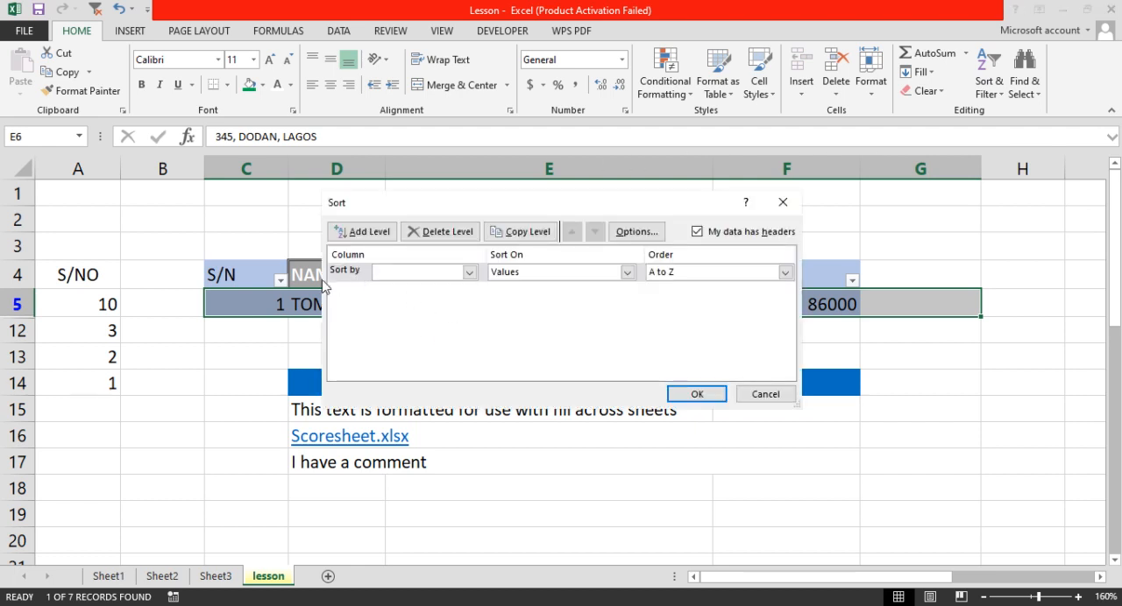
pyautogui.click(469, 272)
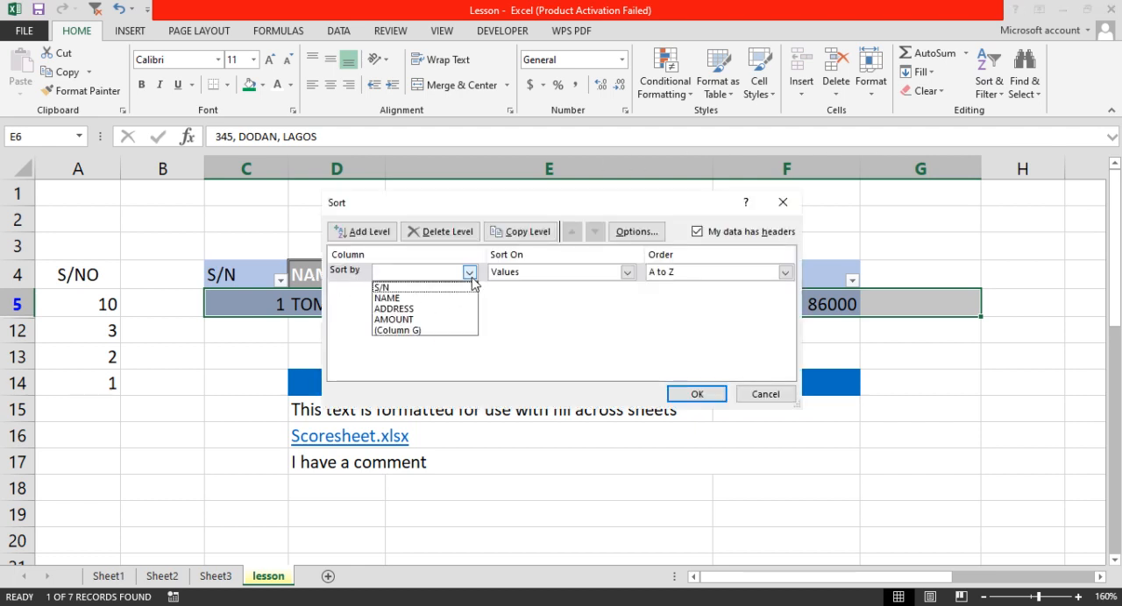
pyautogui.click(399, 309)
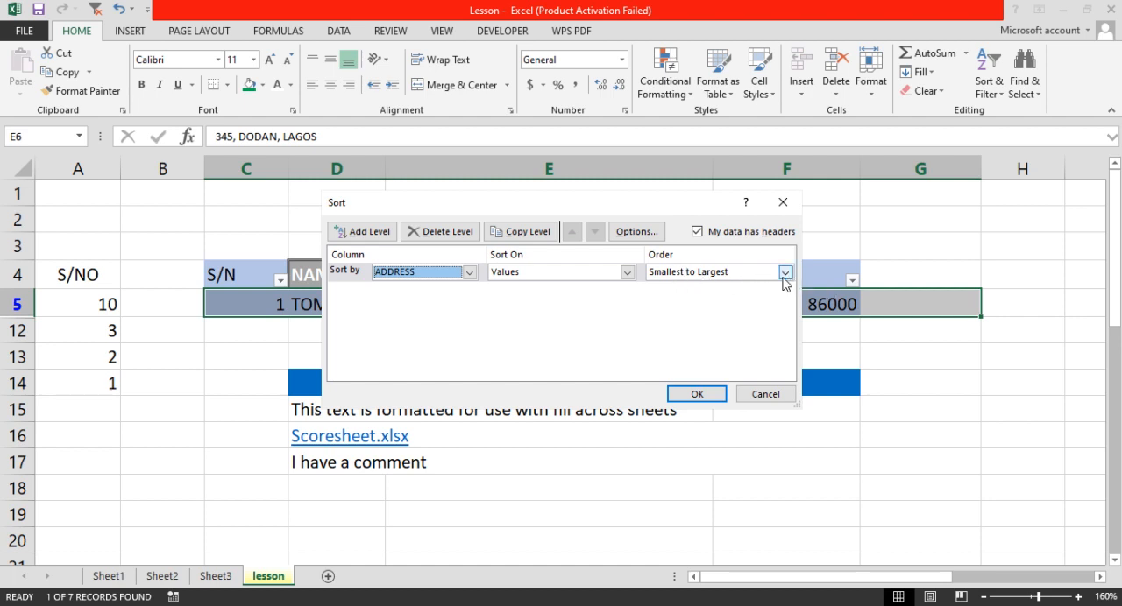
pyautogui.click(627, 273)
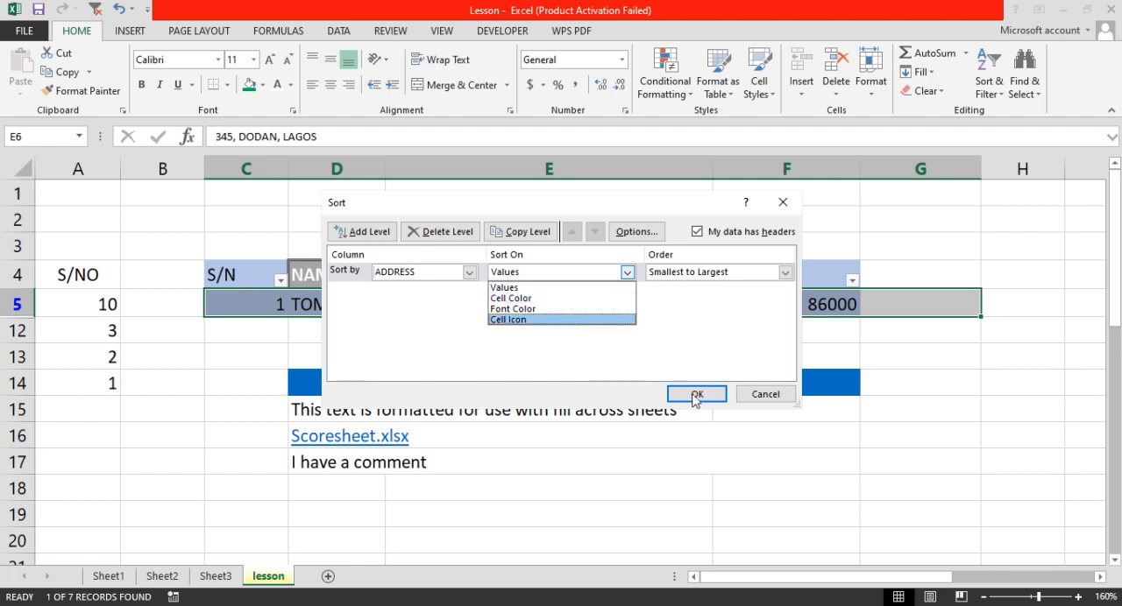
pyautogui.click(657, 352)
# Add a second sort level by AMOUNT on values in A to Z order and apply the sort.
pyautogui.click(364, 232)
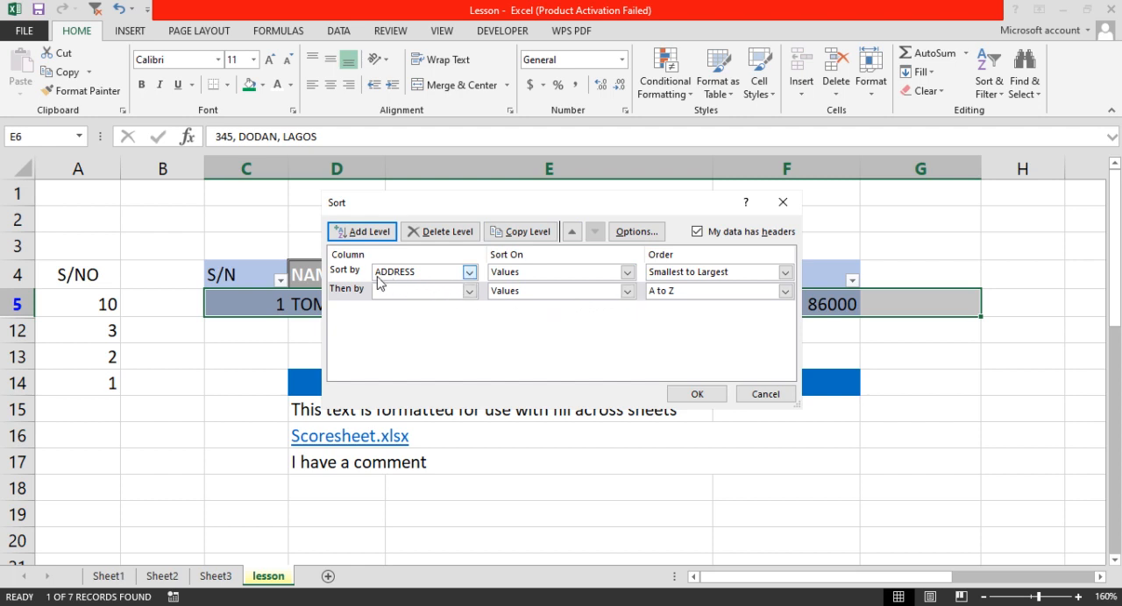
pyautogui.click(469, 291)
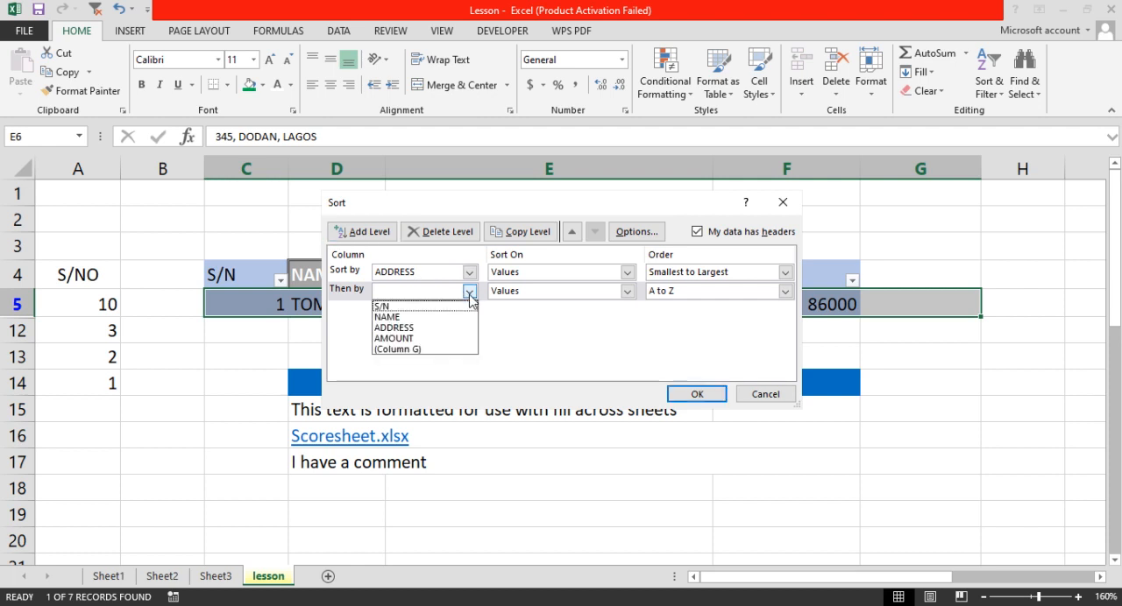
pyautogui.click(402, 339)
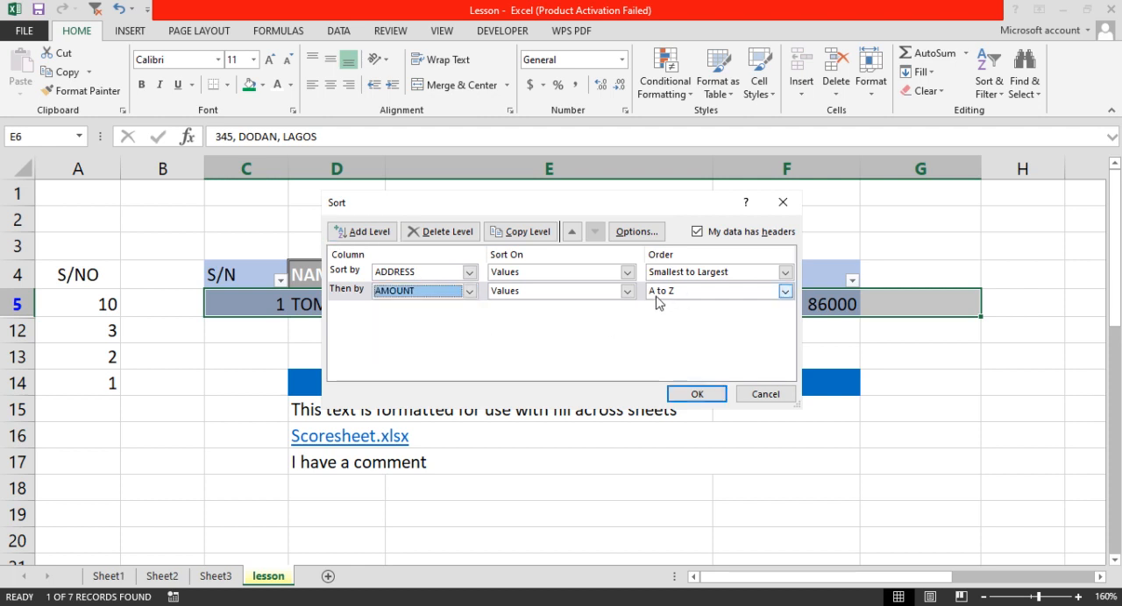
pyautogui.click(785, 291)
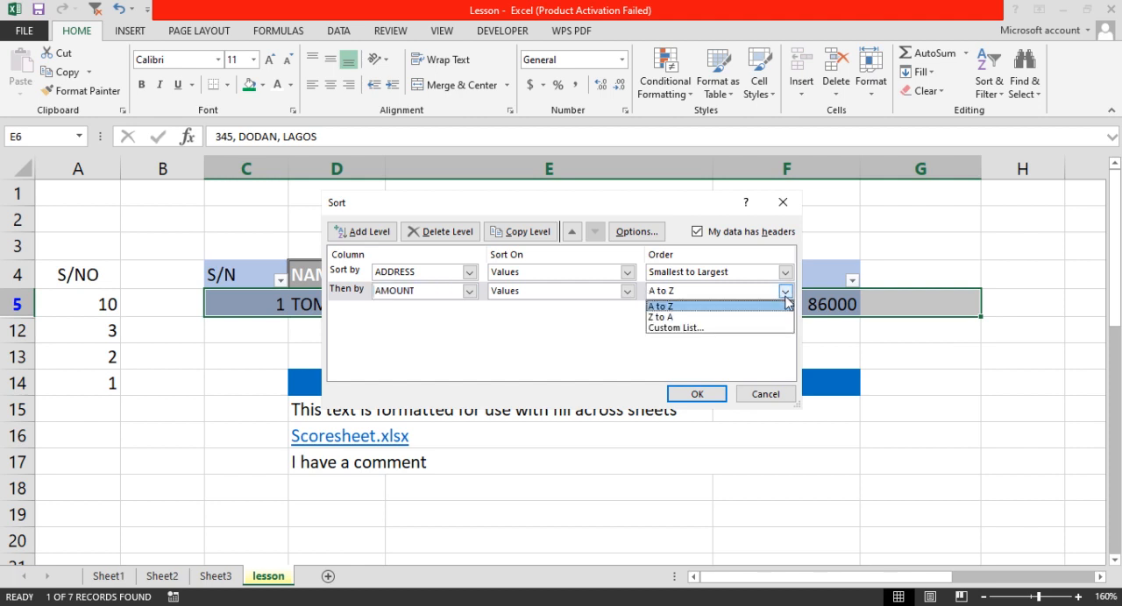
pyautogui.click(786, 302)
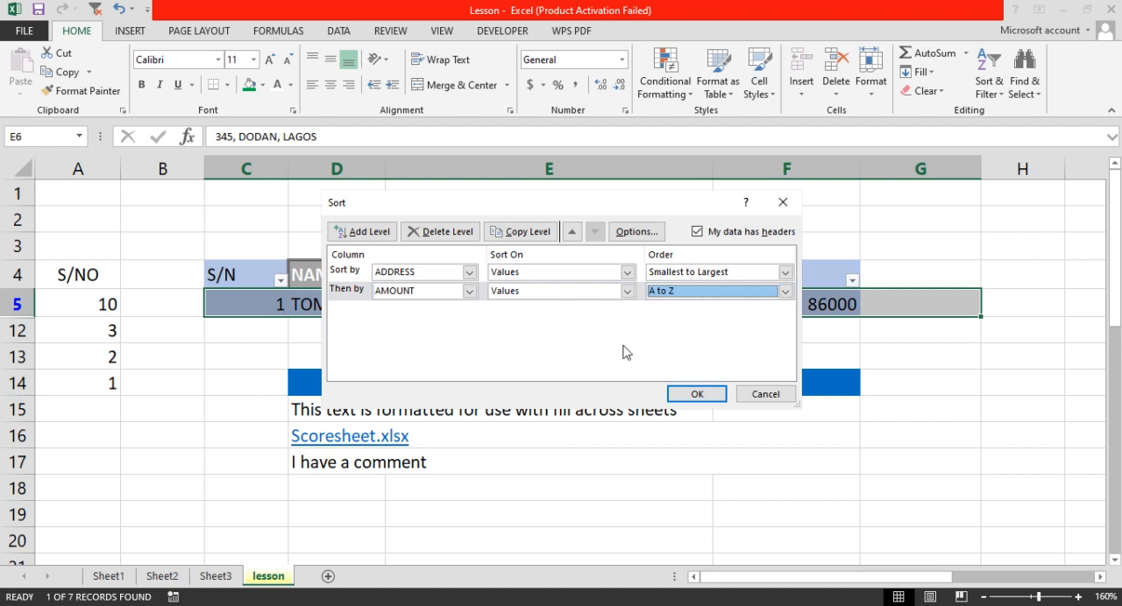
pyautogui.click(701, 394)
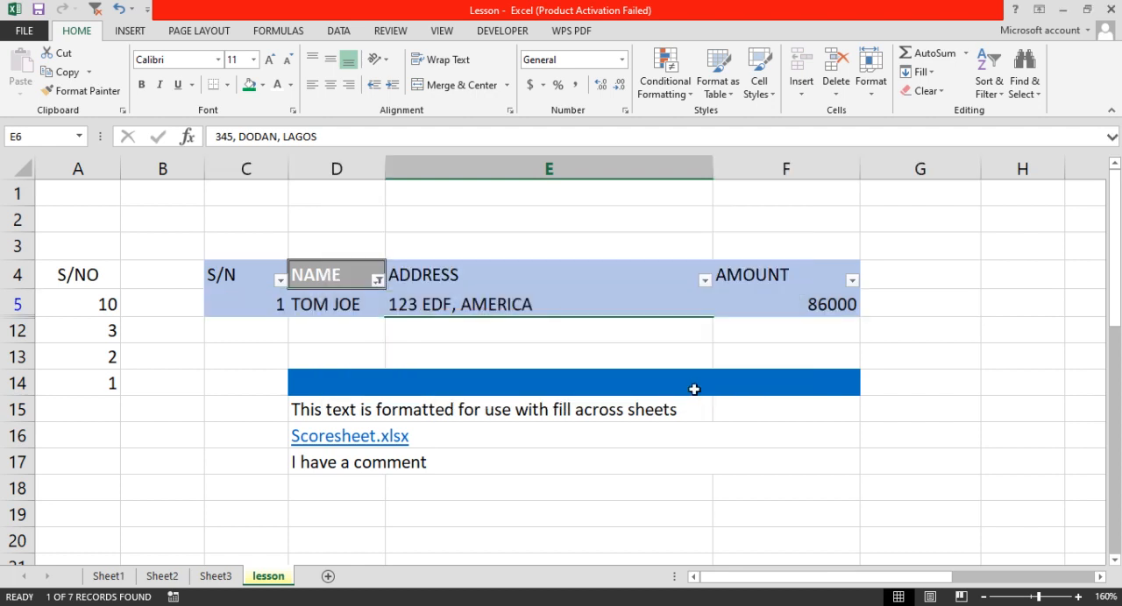
# Examine the filter options of the NAME, ADDRESS and AMOUNT columns without changing them.
pyautogui.click(377, 280)
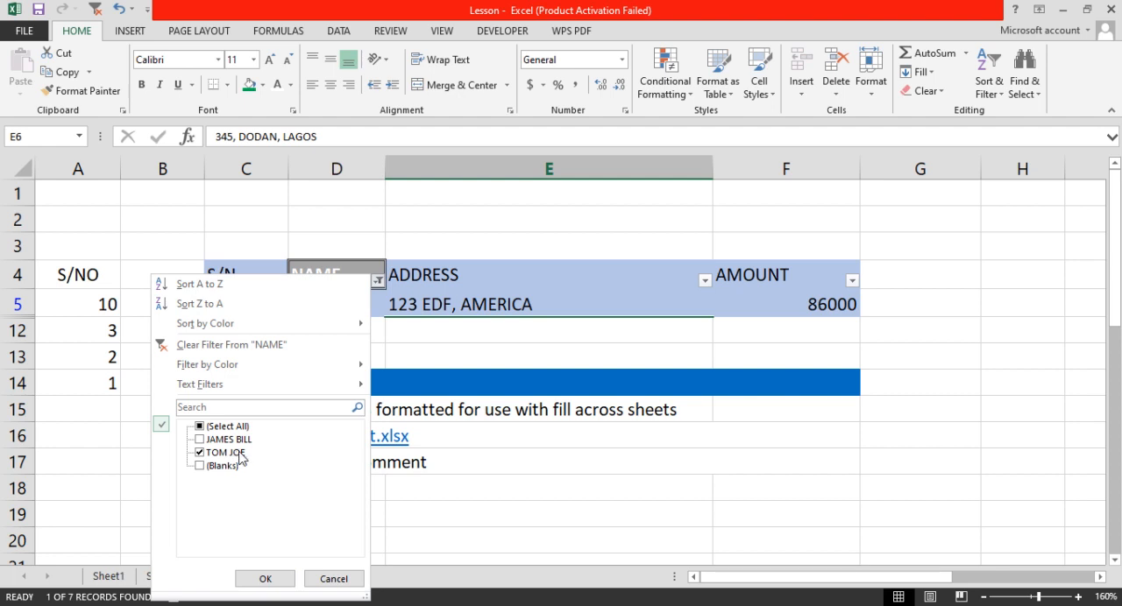
pyautogui.click(265, 579)
pyautogui.click(703, 280)
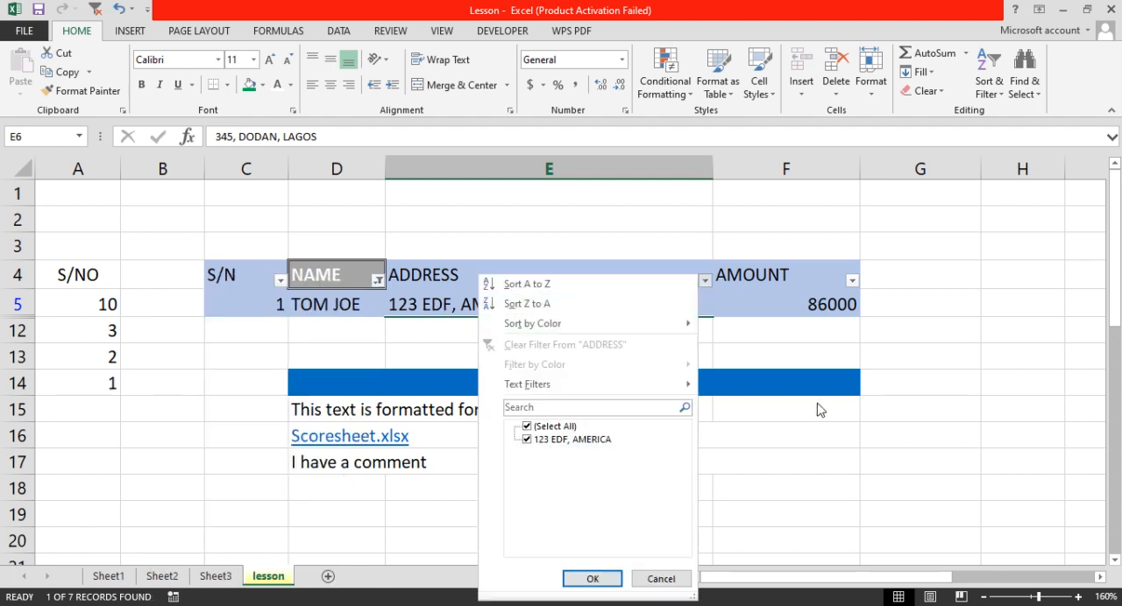
pyautogui.click(877, 396)
pyautogui.click(852, 281)
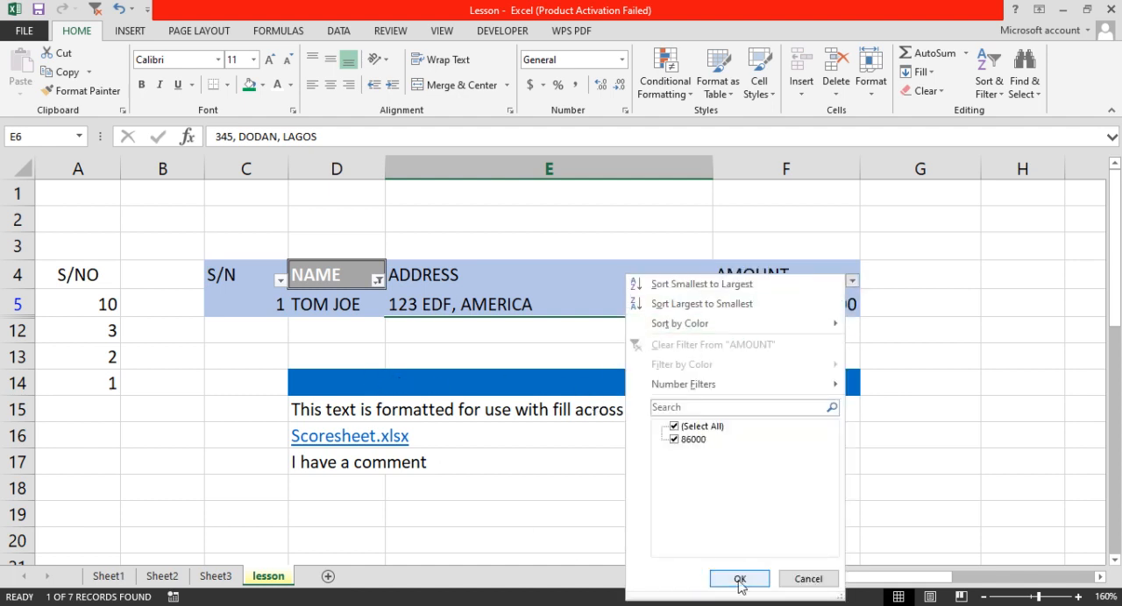
pyautogui.click(808, 579)
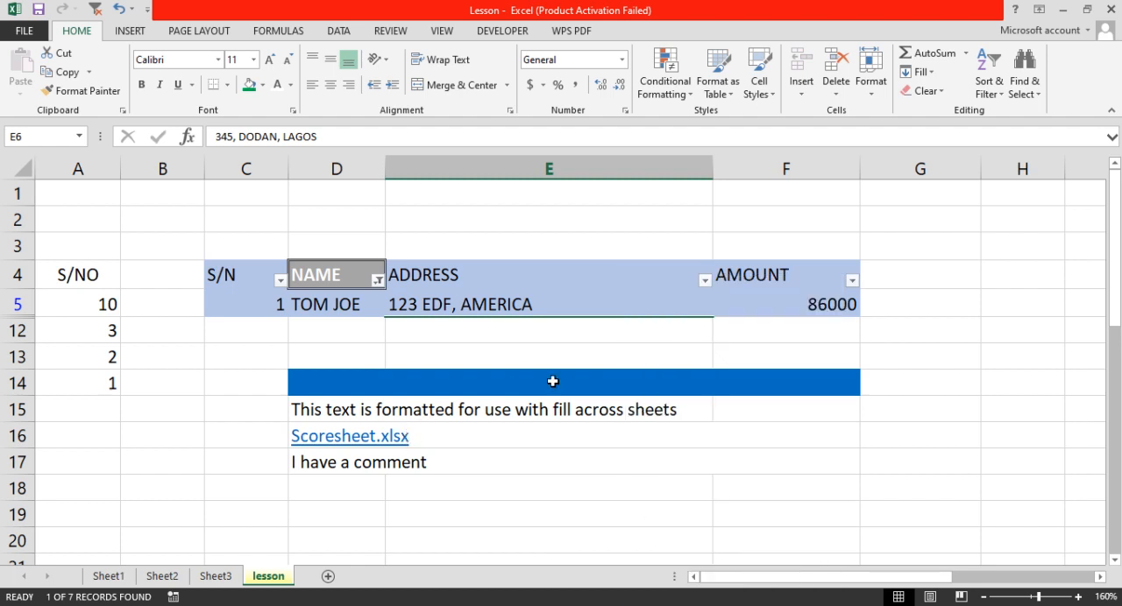